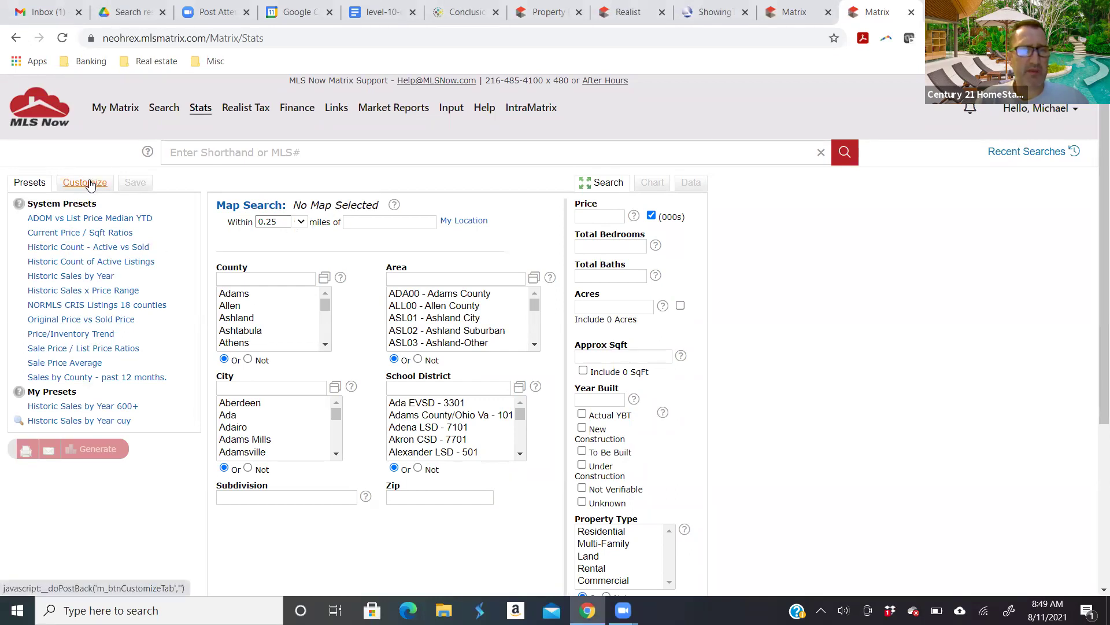
- Set up a custom statistic for the Past 12 Months using Active Listings, Number of, grouped by Month
{"action": "left_click", "coordinate": [90, 184]}
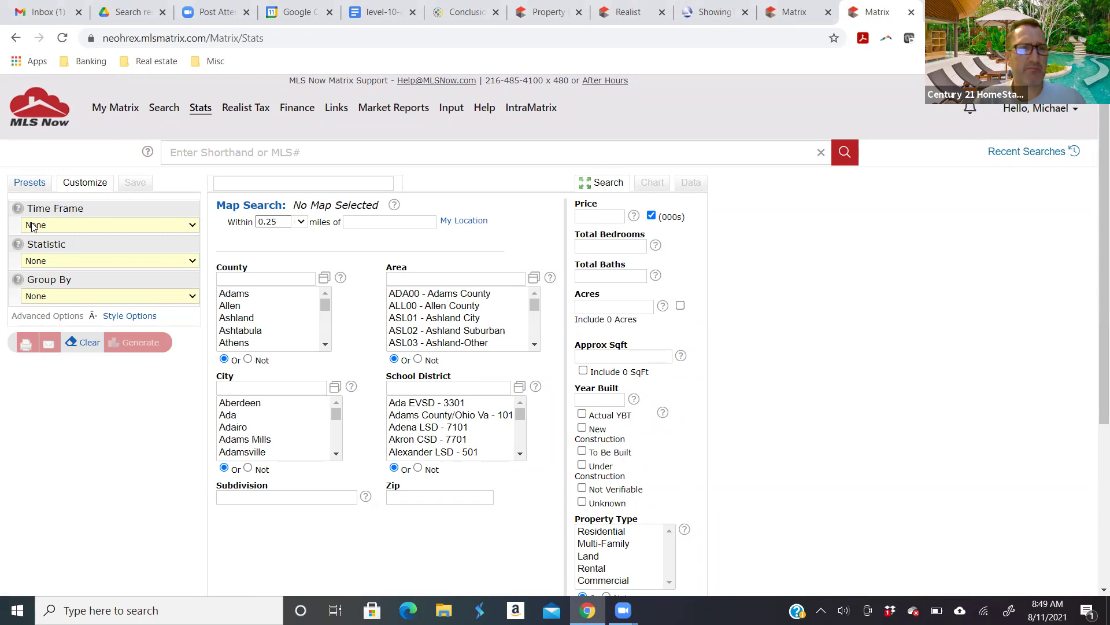
{"action": "left_click", "coordinate": [193, 229]}
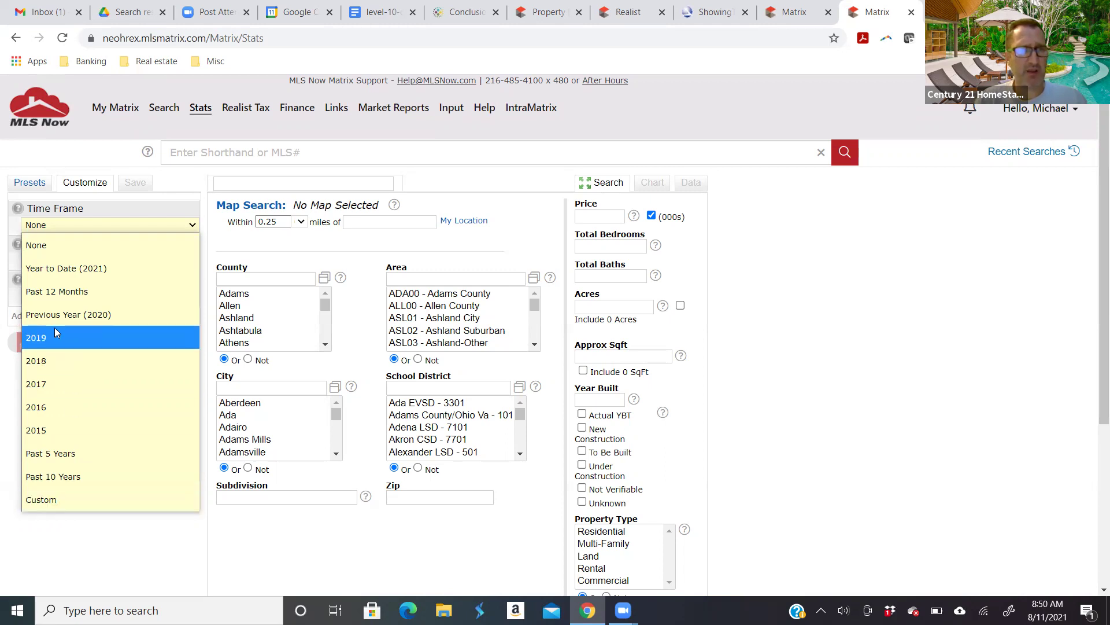
{"action": "left_click", "coordinate": [72, 295]}
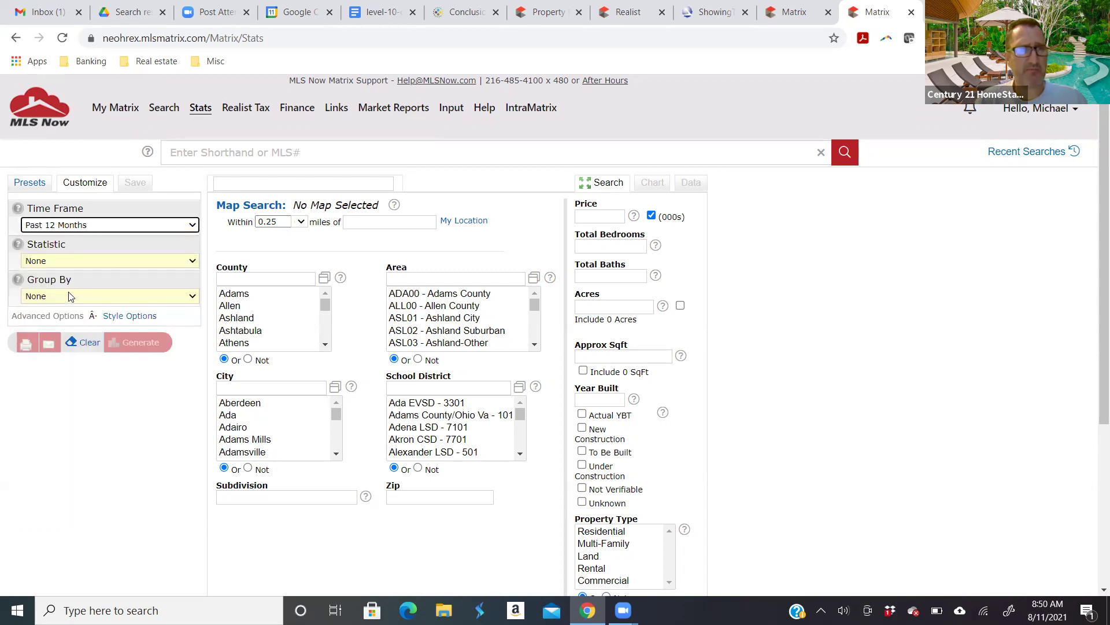
{"action": "left_click", "coordinate": [193, 262]}
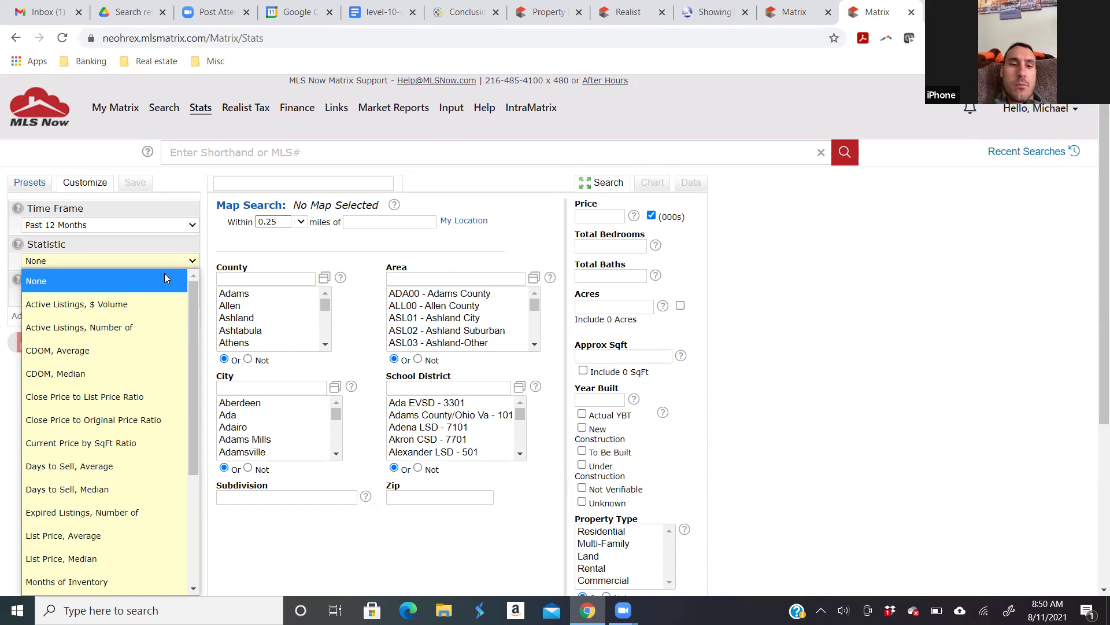
{"action": "left_click", "coordinate": [89, 329]}
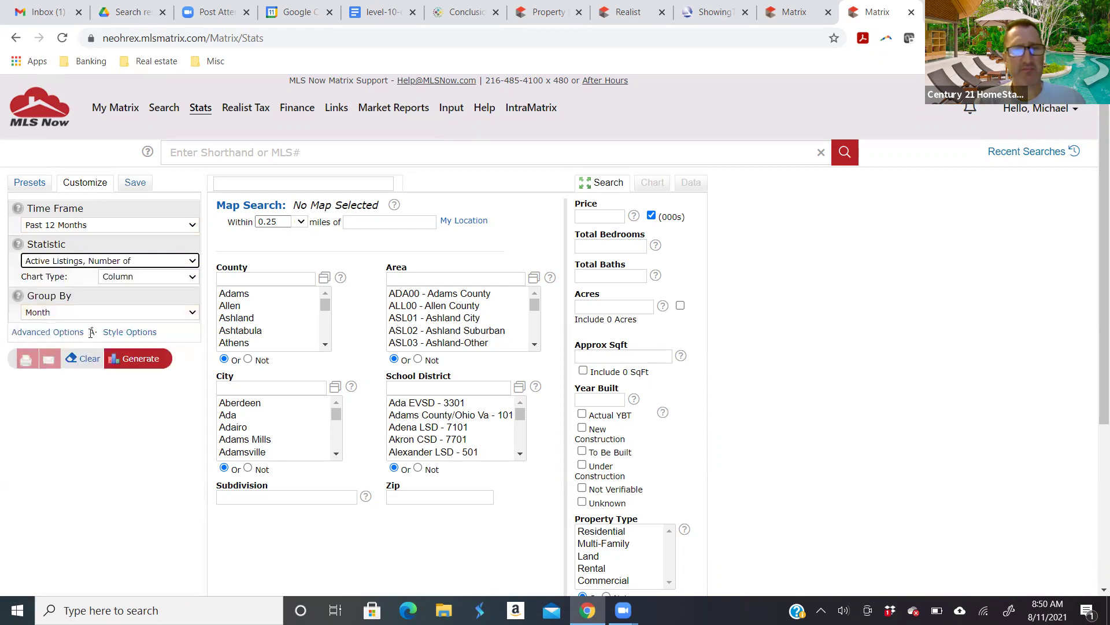
{"action": "left_click", "coordinate": [168, 316]}
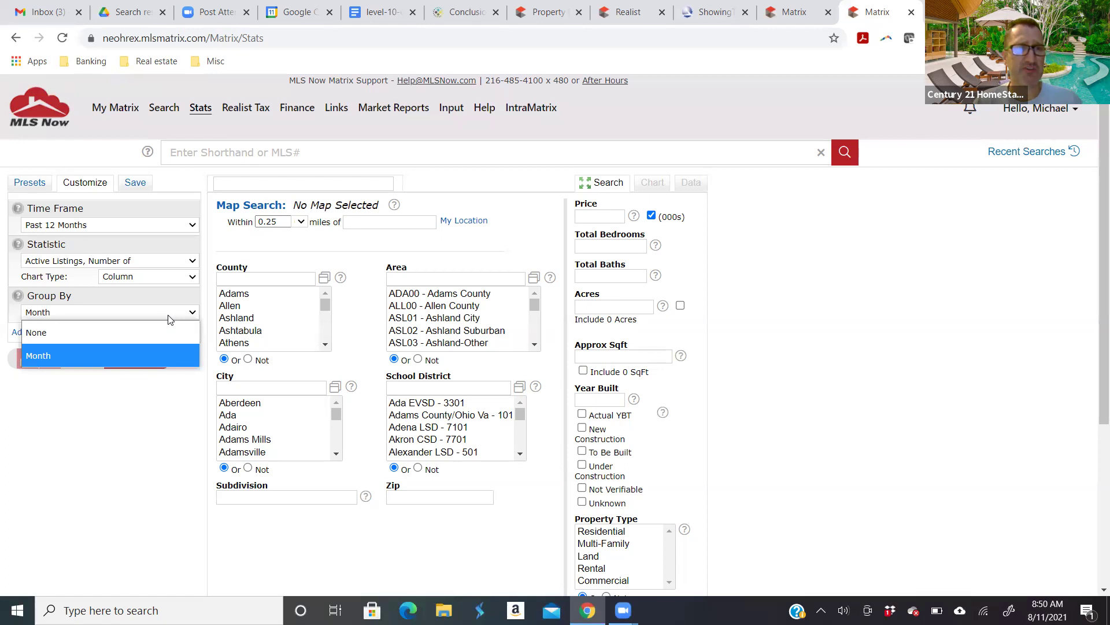
{"action": "left_click", "coordinate": [98, 430]}
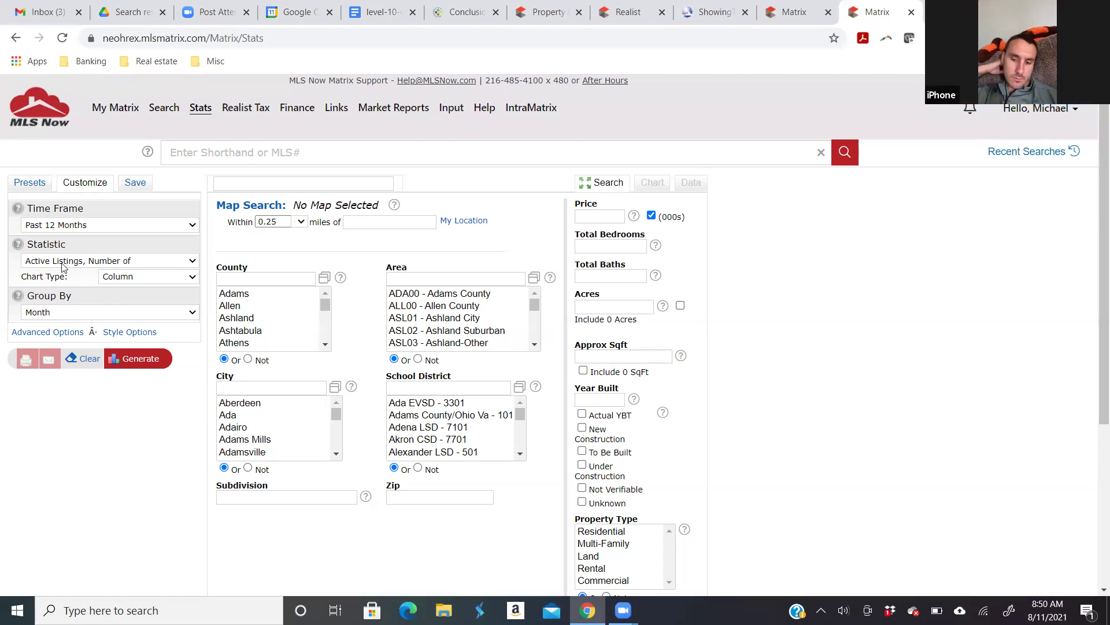
- Show the advanced options and set the secondary statistic to Days to Sell, Median
{"action": "left_click", "coordinate": [44, 334]}
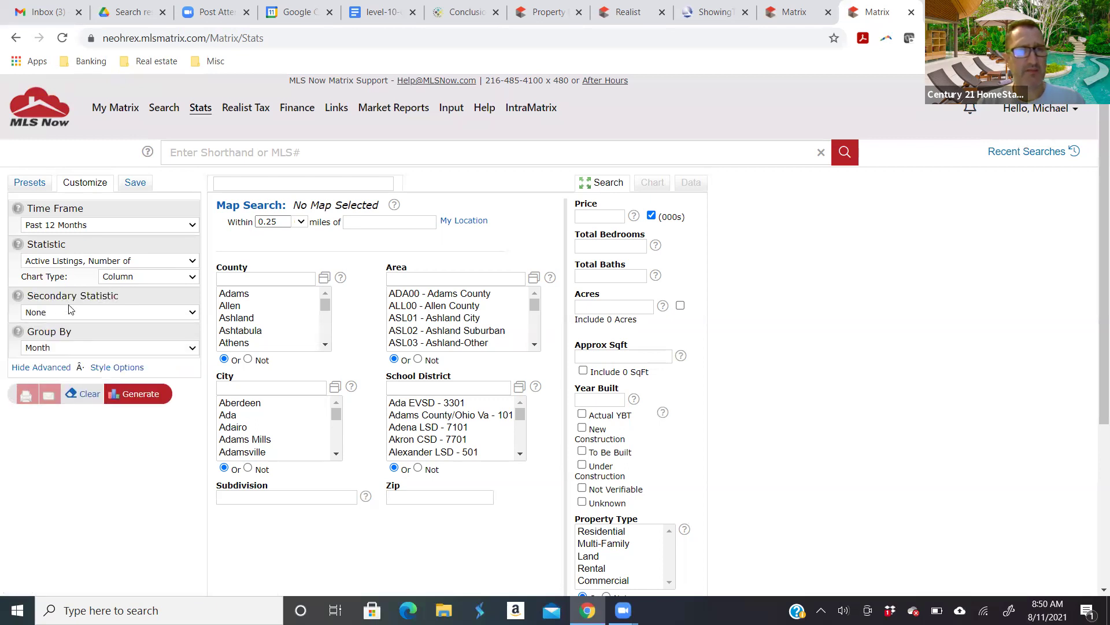
{"action": "left_click", "coordinate": [175, 315]}
{"action": "left_click", "coordinate": [175, 315]}
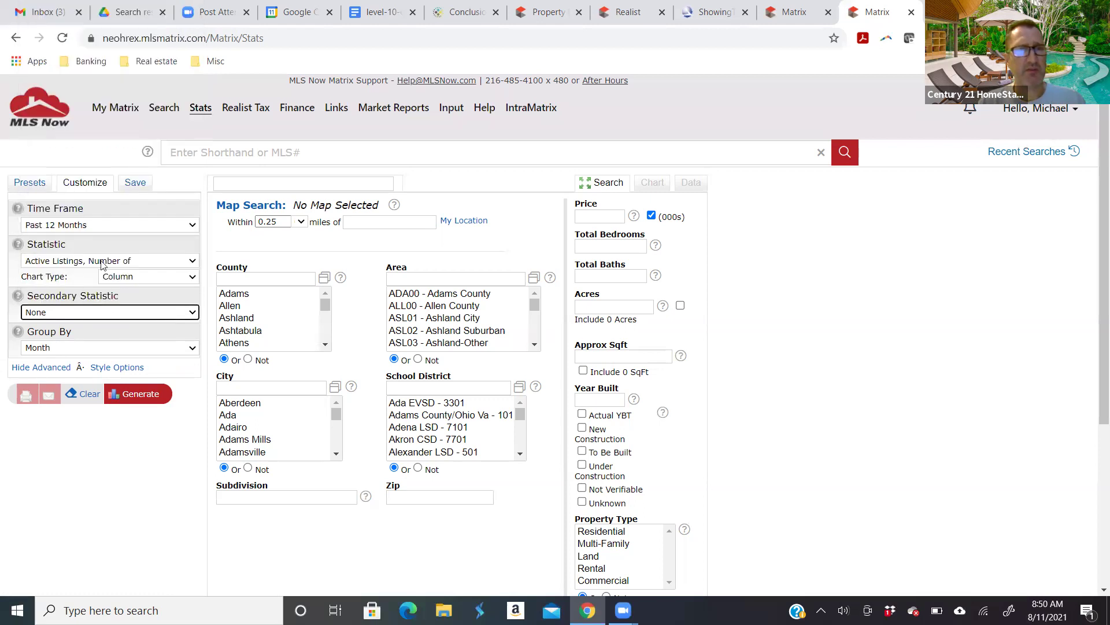
{"action": "left_click", "coordinate": [139, 319]}
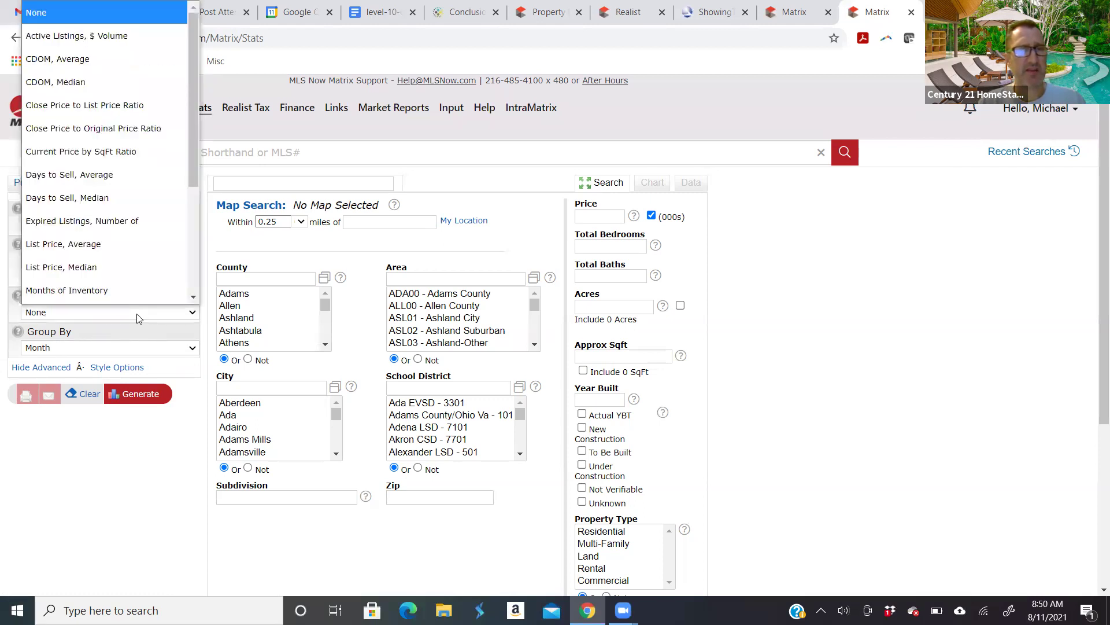
{"action": "scroll", "coordinate": [140, 276], "scroll_direction": "down", "scroll_amount": 1}
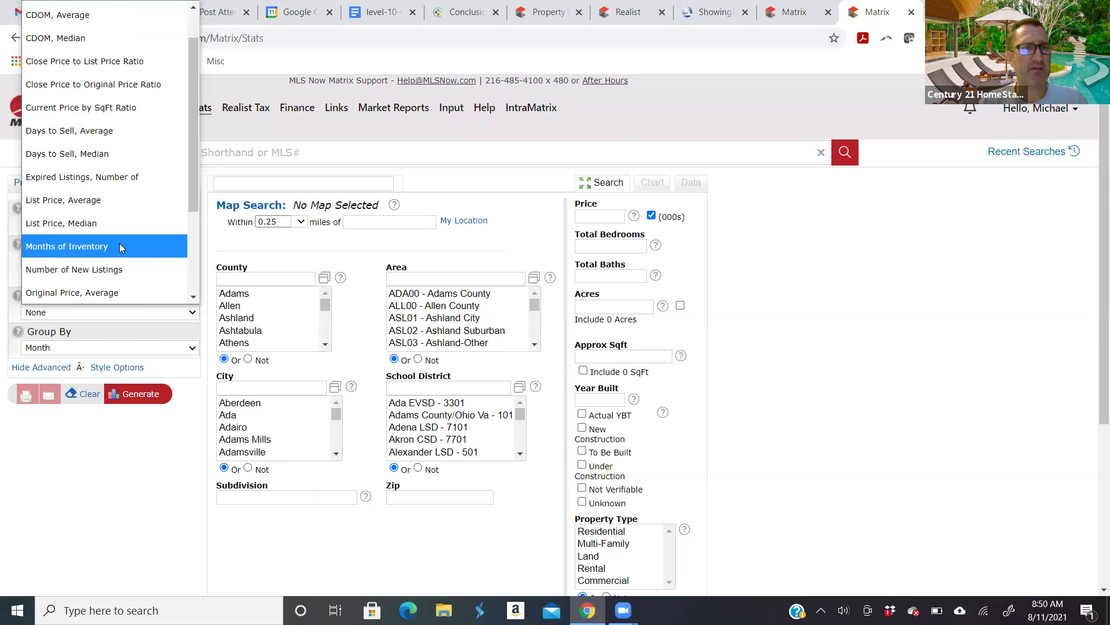
{"action": "left_click", "coordinate": [79, 159]}
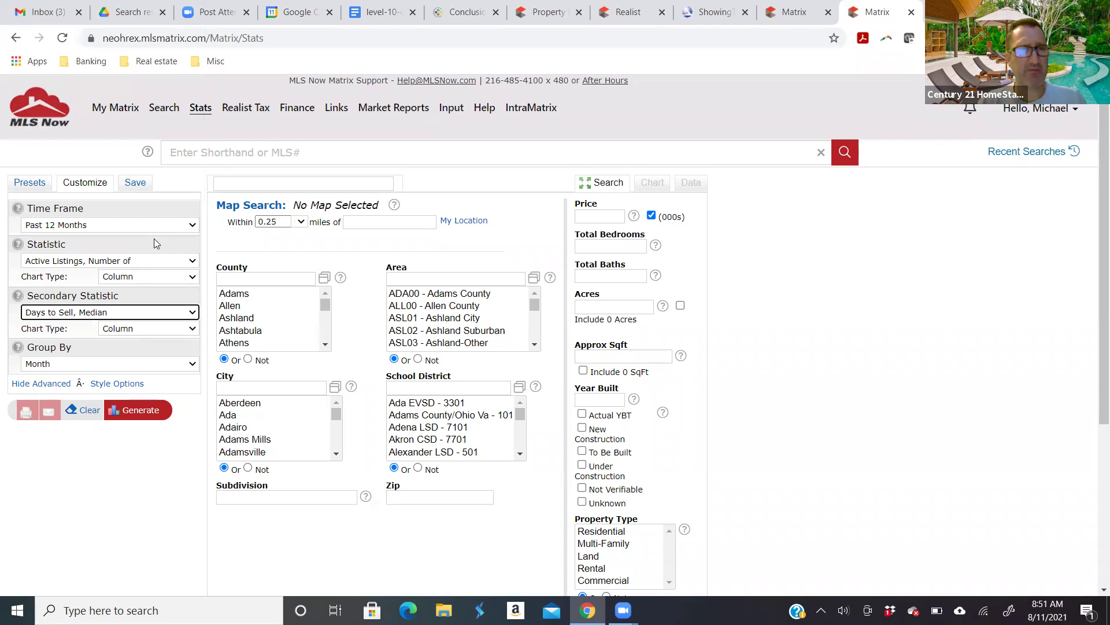
- Set the chart type of both the primary and the secondary statistic to Smooth Line
{"action": "left_click", "coordinate": [155, 278]}
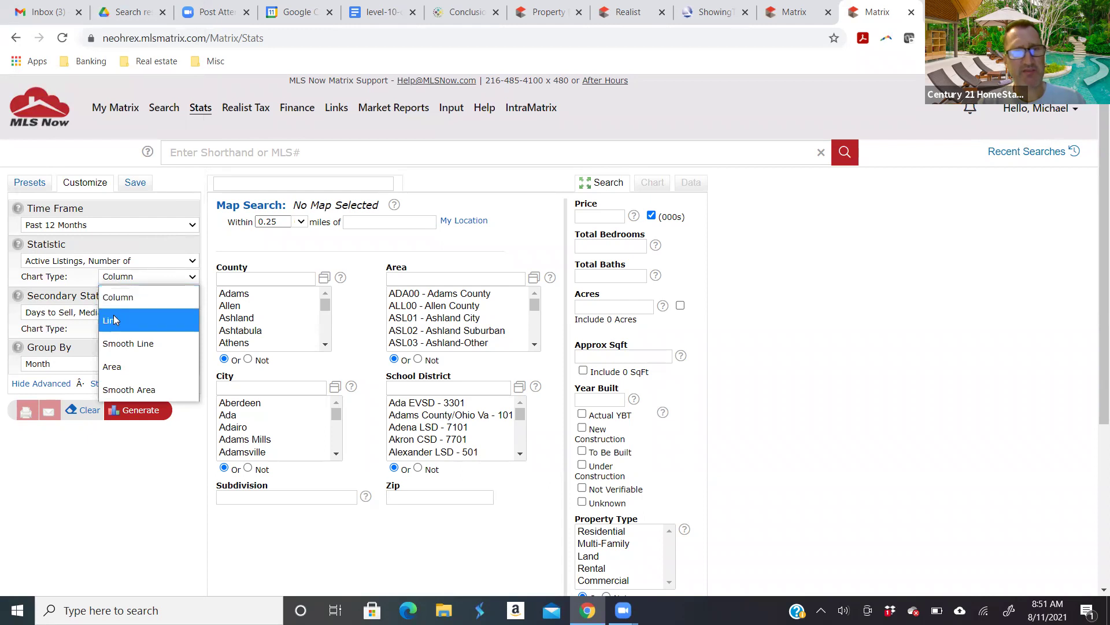
{"action": "left_click", "coordinate": [140, 343]}
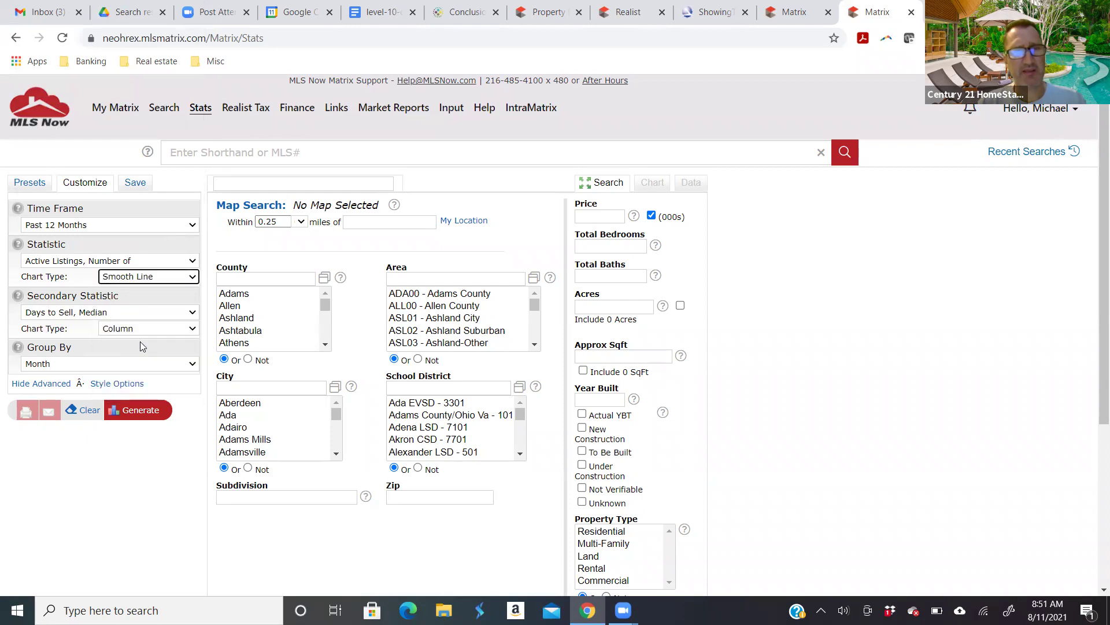
{"action": "left_click", "coordinate": [151, 327]}
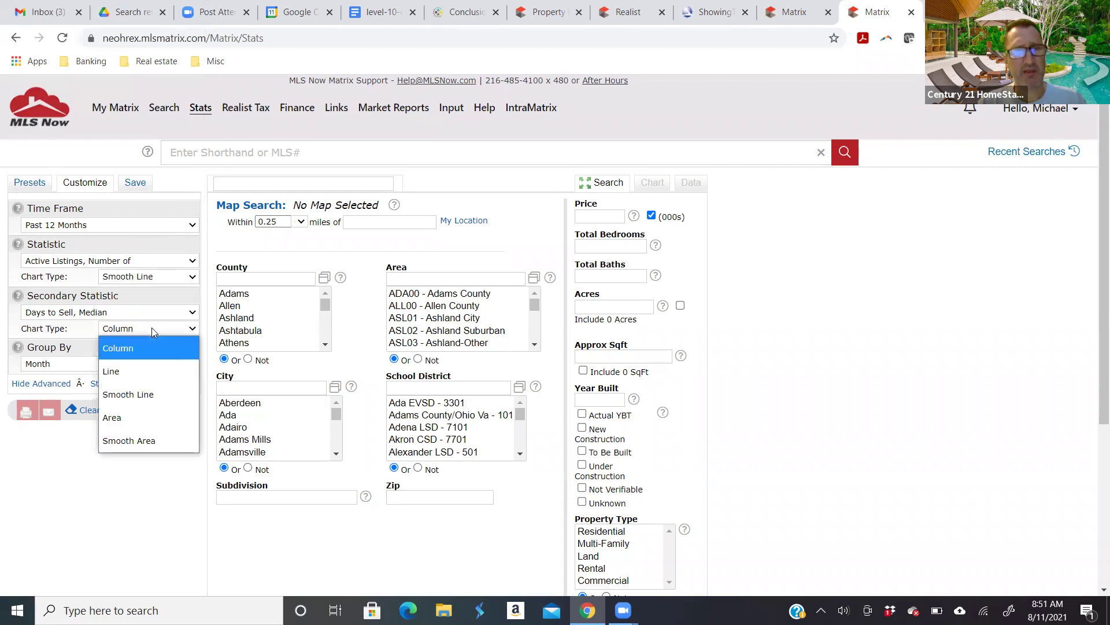
{"action": "left_click", "coordinate": [146, 393]}
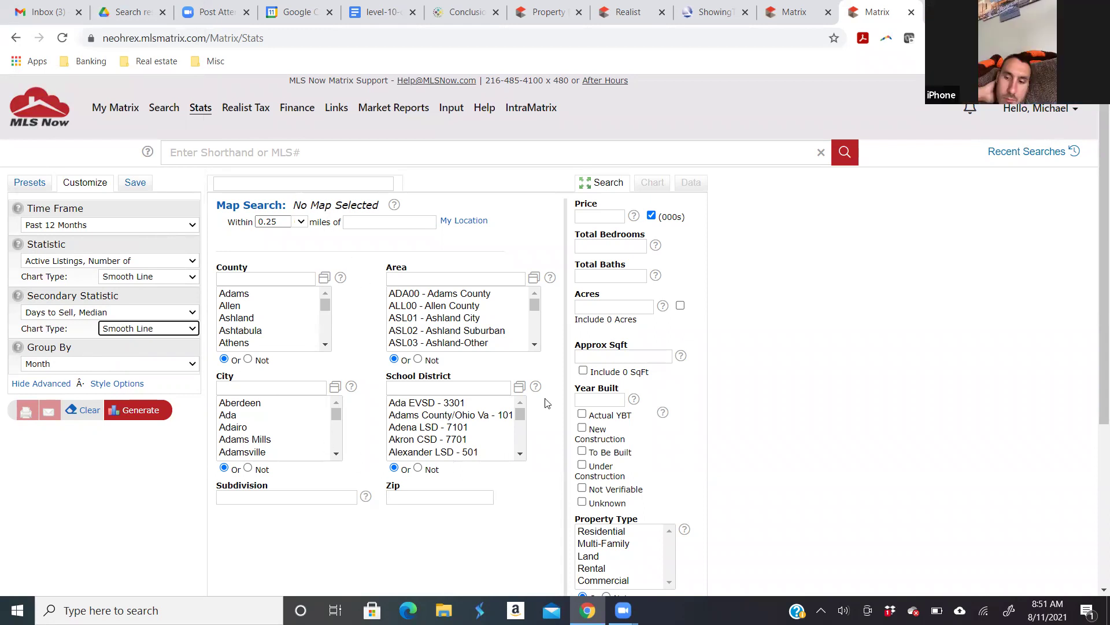
- Restrict the search to Cuyahoga county and look through its list of areas
{"action": "left_click", "coordinate": [247, 278]}
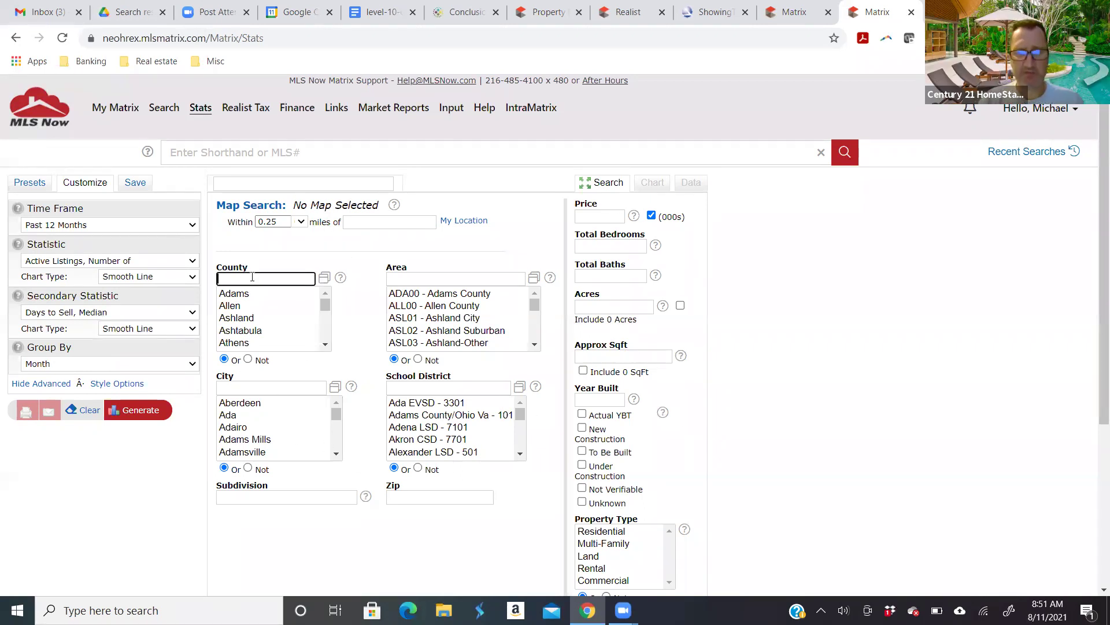
{"action": "type", "text": "cuy"}
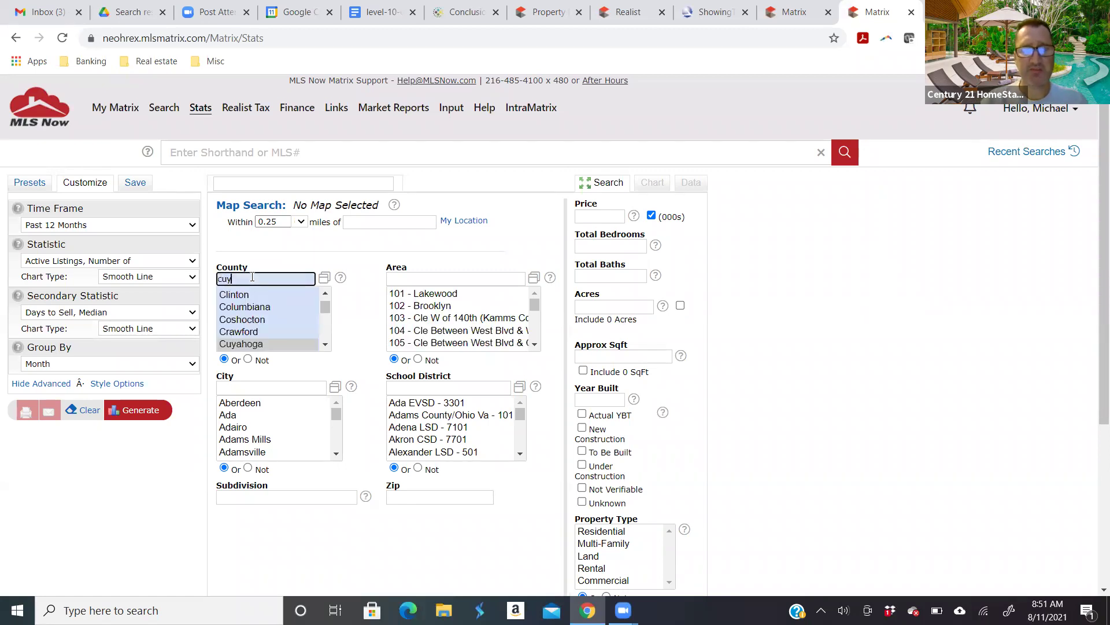
{"action": "left_click", "coordinate": [244, 343]}
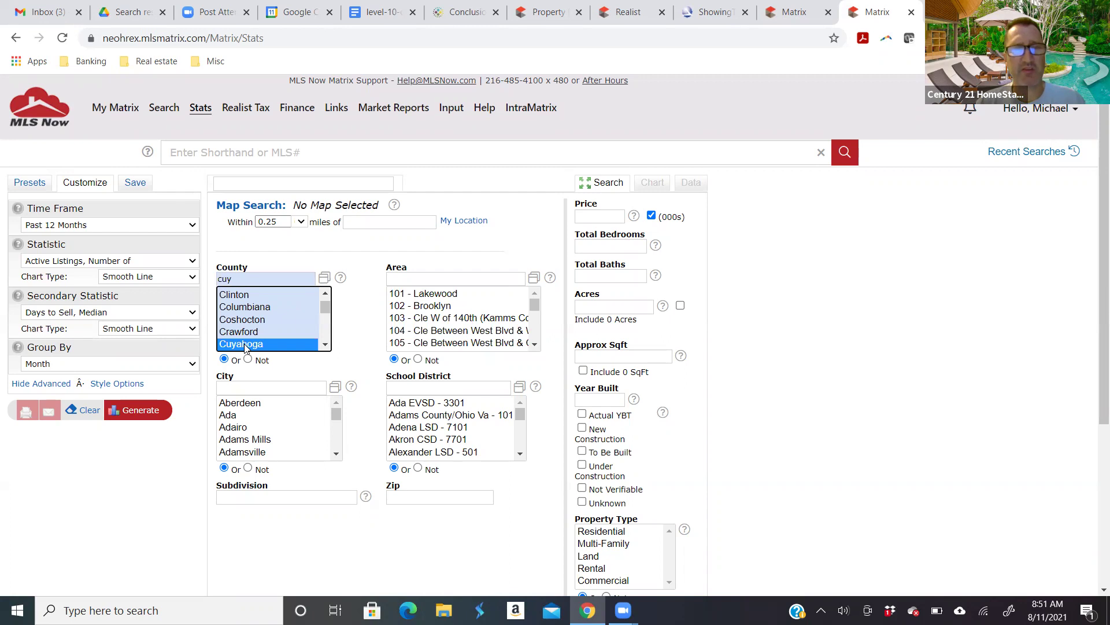
{"action": "left_click", "coordinate": [536, 339]}
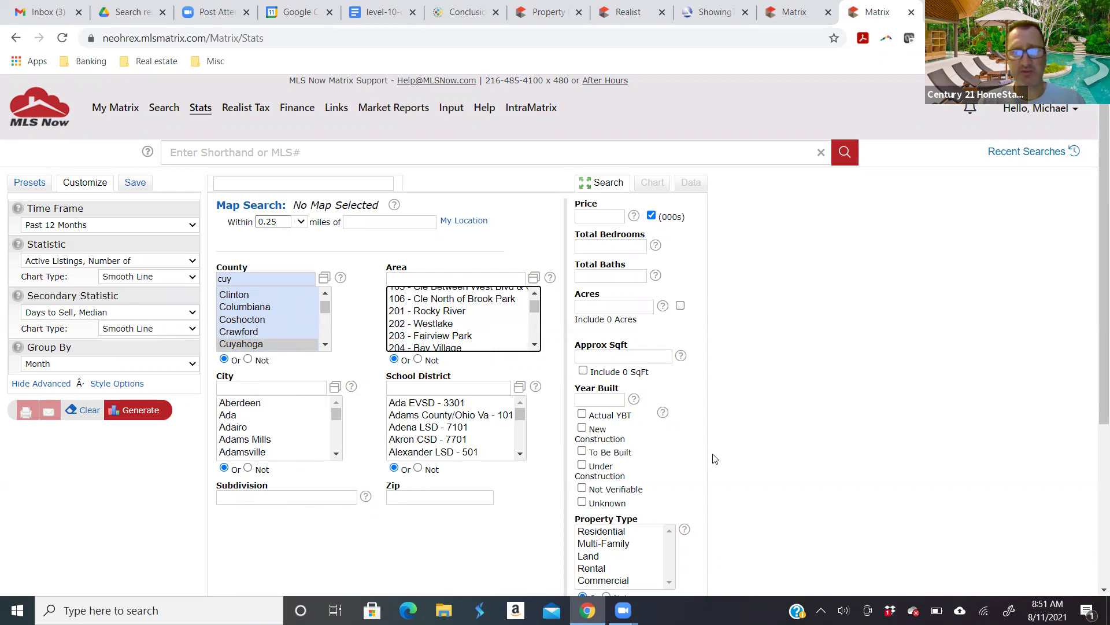
- Limit the property type to Residential and check the available sub property types
{"action": "scroll", "coordinate": [732, 434], "scroll_direction": "down", "scroll_amount": 1}
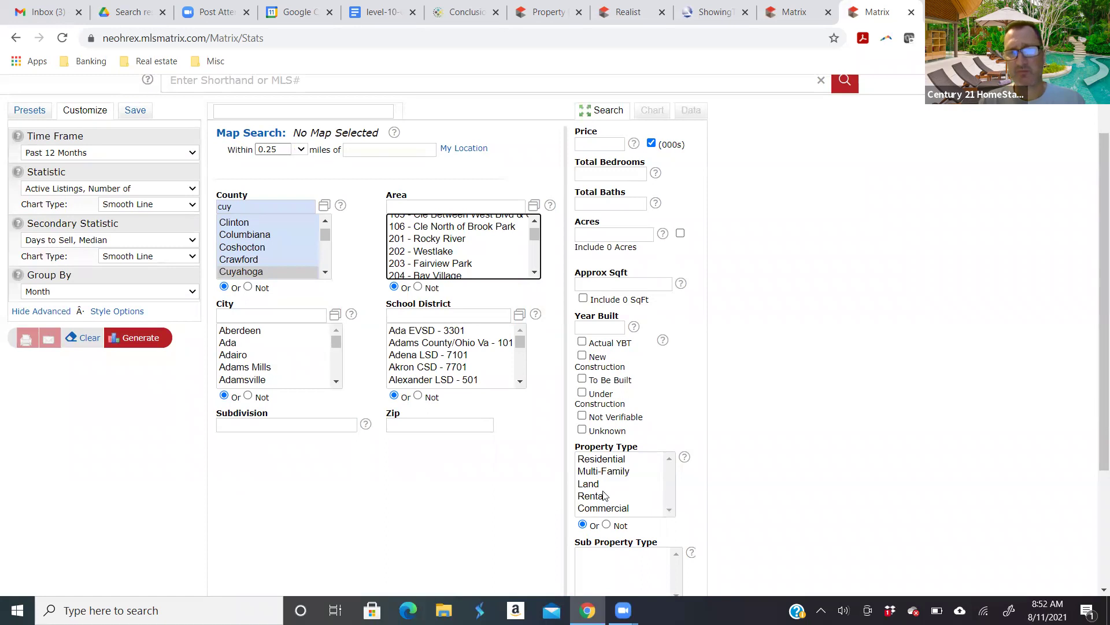
{"action": "left_click", "coordinate": [607, 460]}
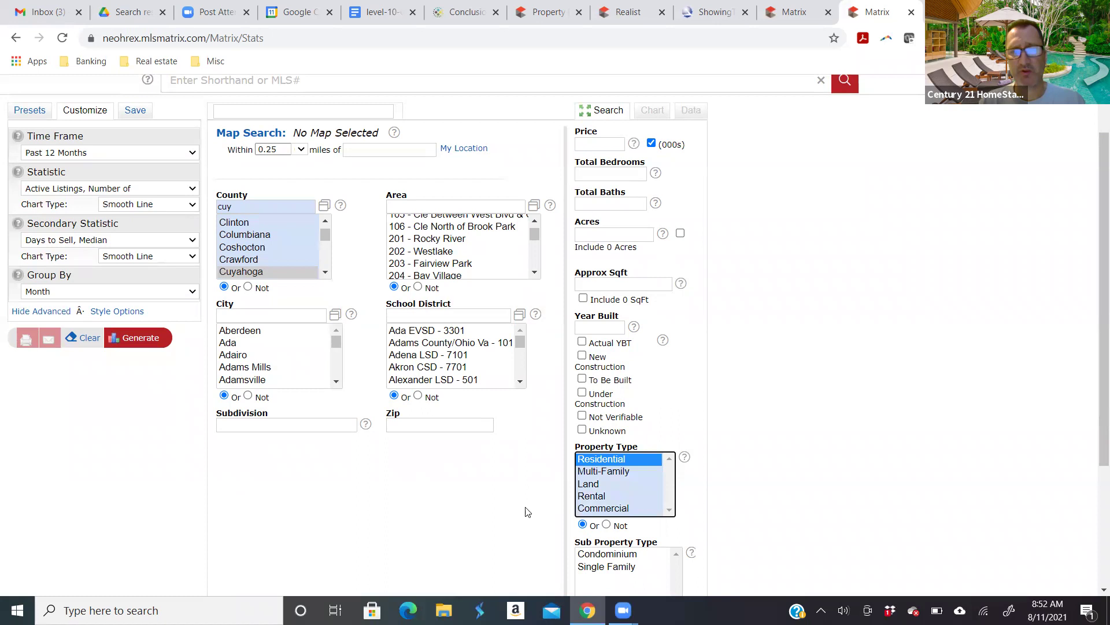
{"action": "scroll", "coordinate": [537, 460], "scroll_direction": "down", "scroll_amount": 1}
{"action": "scroll", "coordinate": [537, 461], "scroll_direction": "down", "scroll_amount": 1}
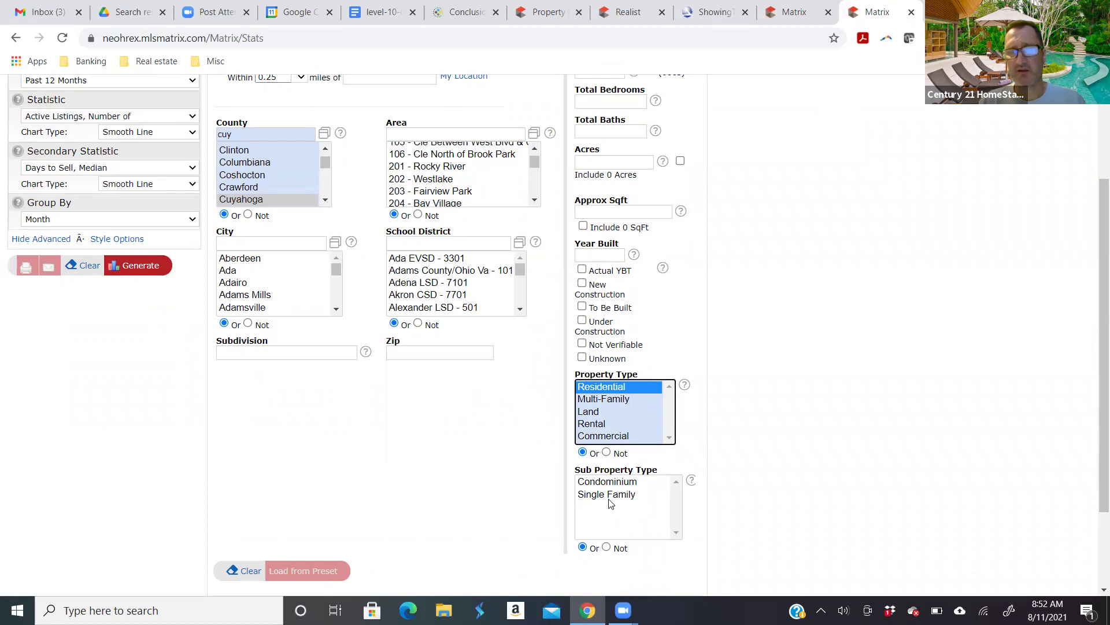
{"action": "scroll", "coordinate": [552, 431], "scroll_direction": "up", "scroll_amount": 2}
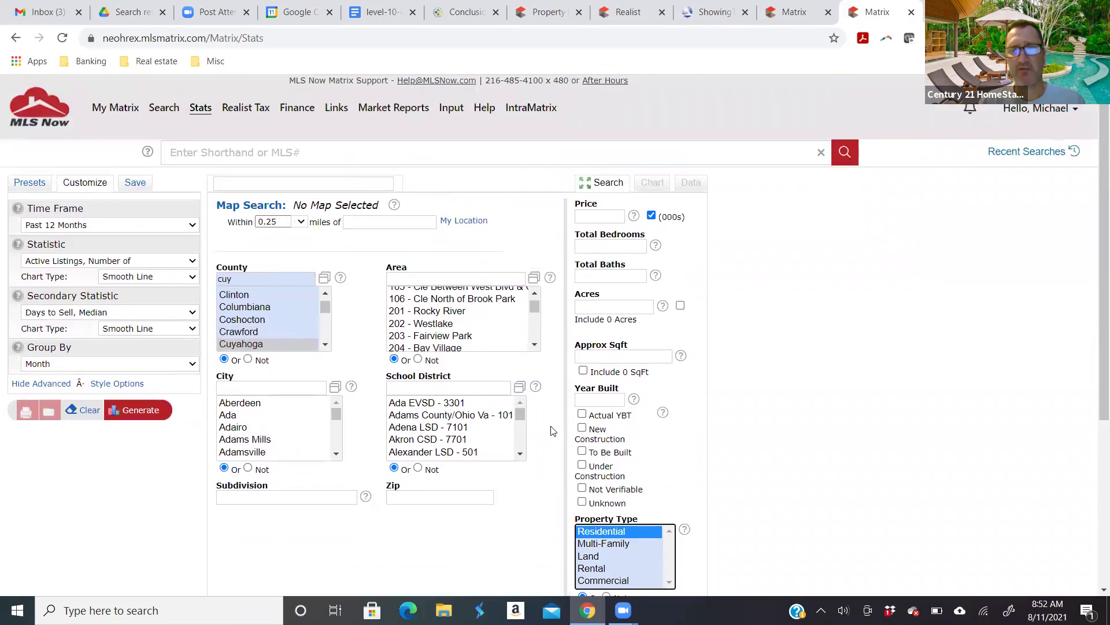
- Leave the price criterion empty and generate the statistics chart
{"action": "left_click", "coordinate": [596, 217]}
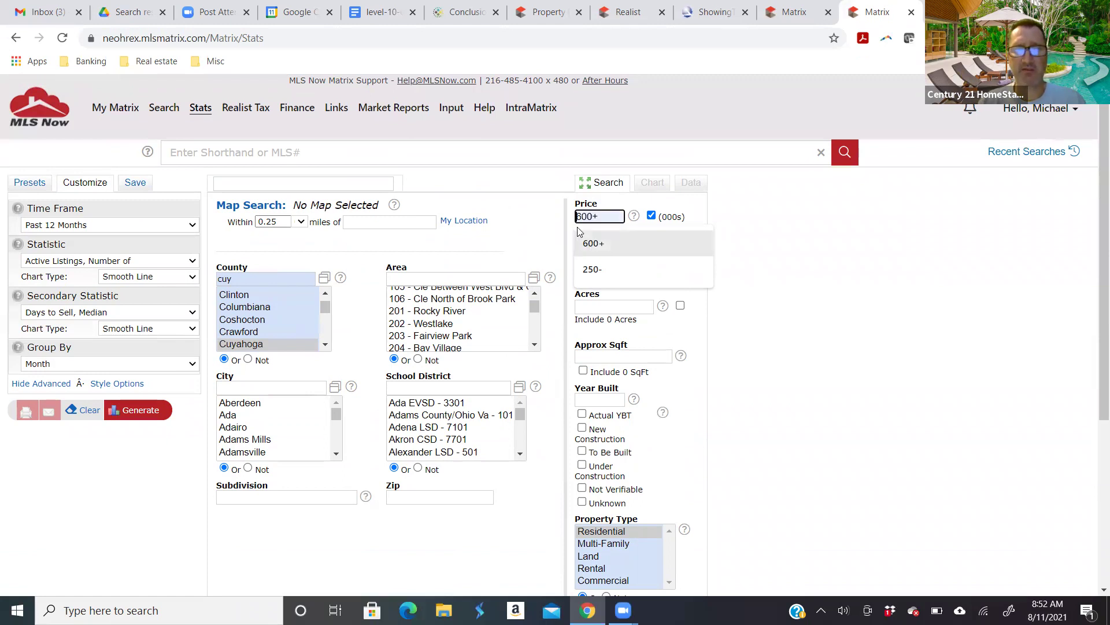
{"action": "left_click", "coordinate": [562, 247]}
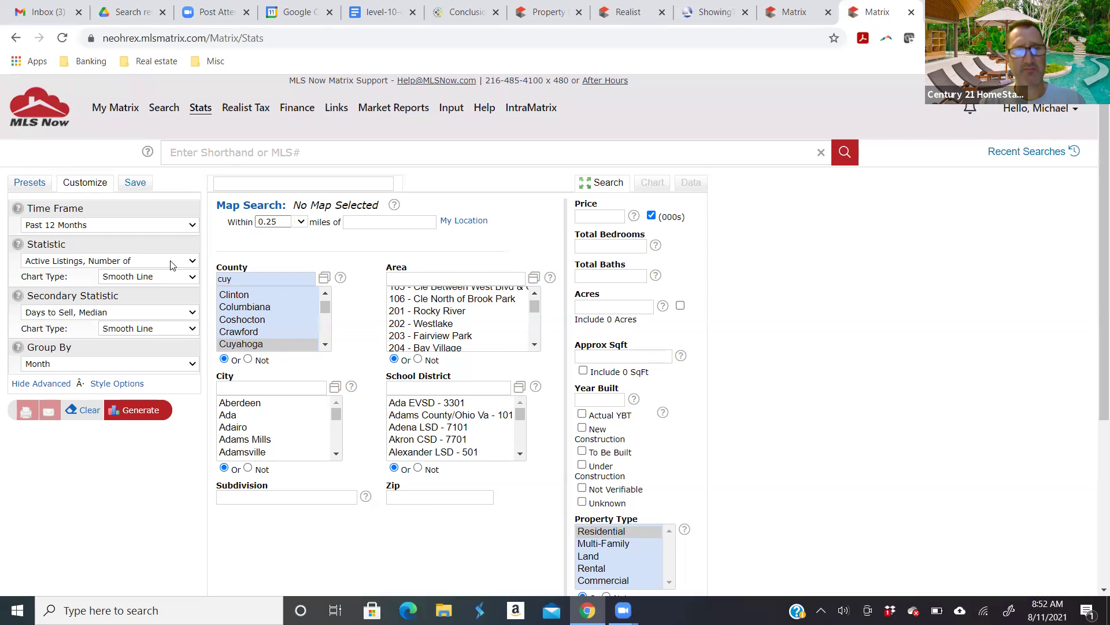
{"action": "left_click", "coordinate": [139, 412]}
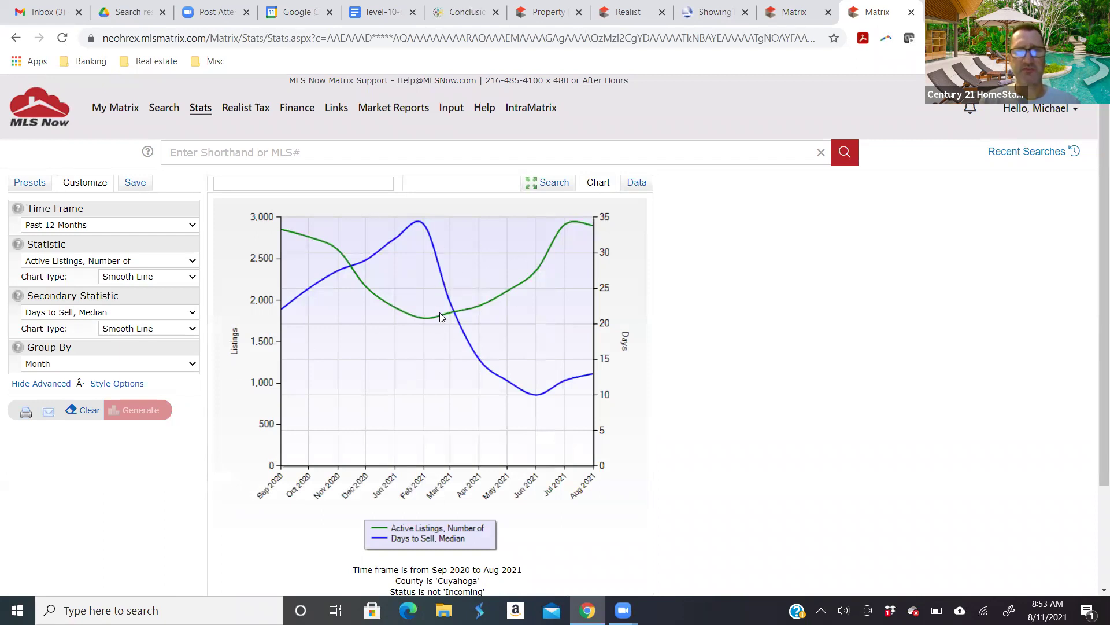
- Check the options for saving or copying the chart image, then examine the plotted curves
{"action": "right_click", "coordinate": [433, 331]}
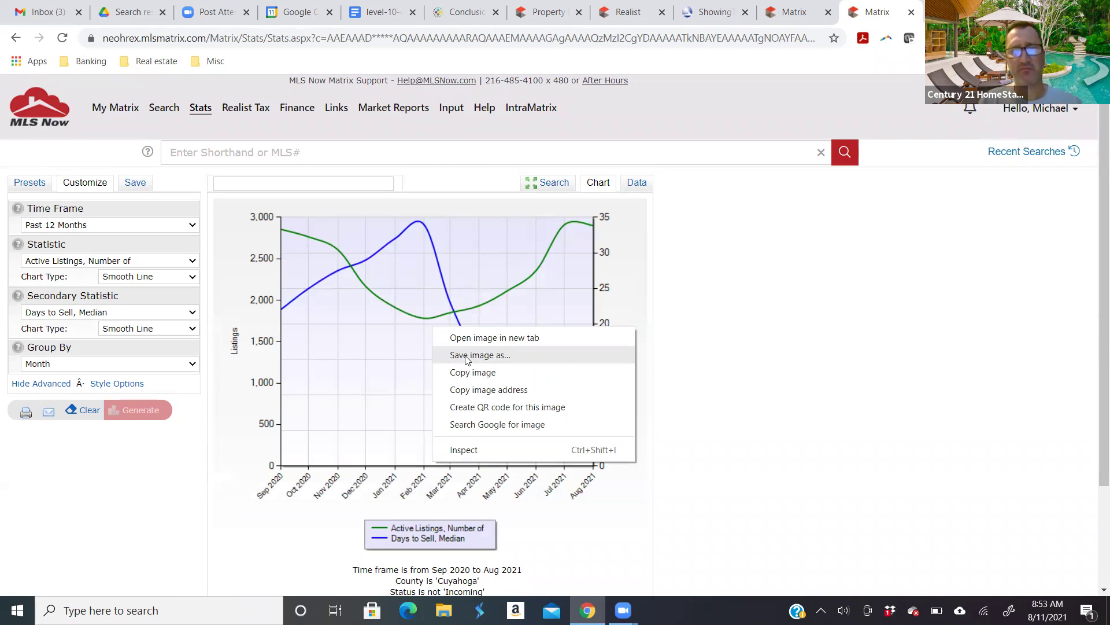
{"action": "left_click", "coordinate": [393, 367]}
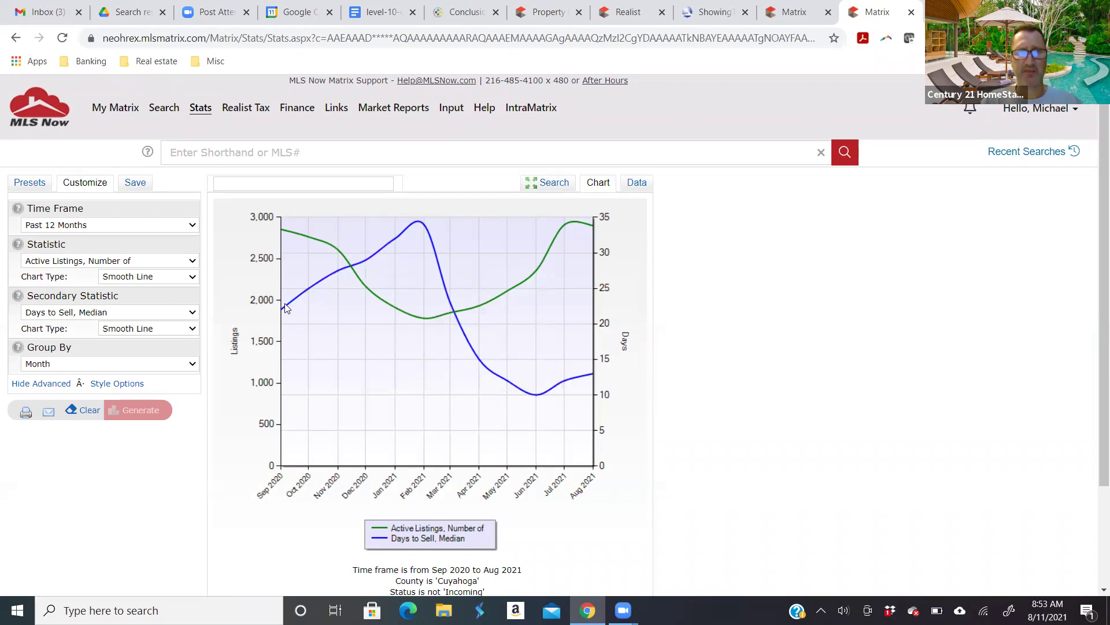
{"action": "mouse_move", "coordinate": [285, 304]}
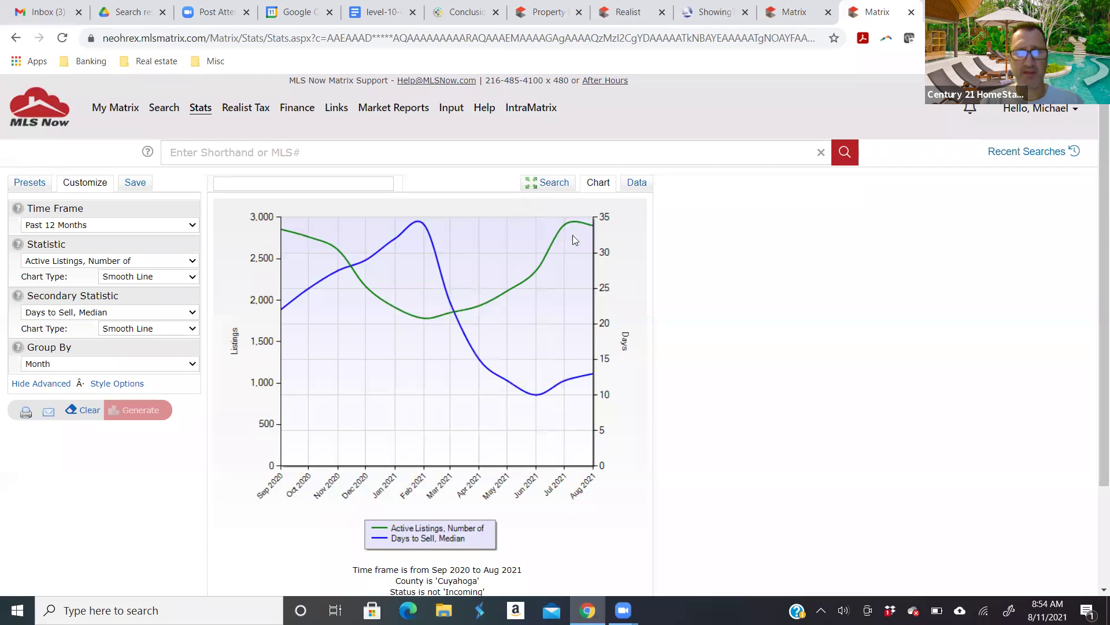
- Review the chart's monthly data table down to its CSV export option and return to the chart
{"action": "left_click", "coordinate": [637, 183]}
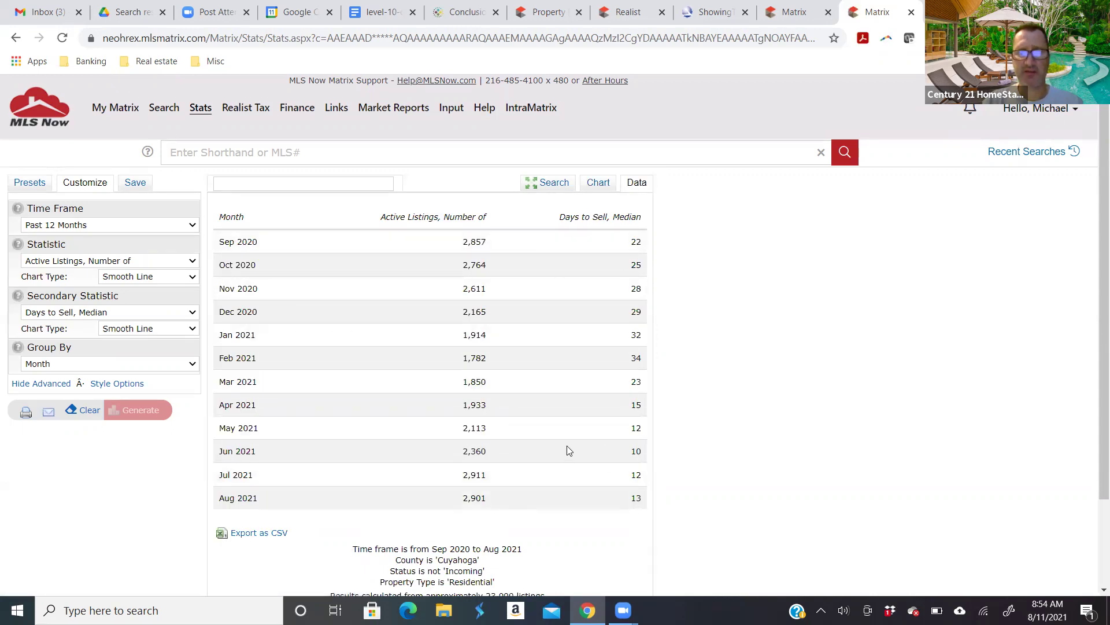
{"action": "scroll", "coordinate": [566, 446], "scroll_direction": "down", "scroll_amount": 1}
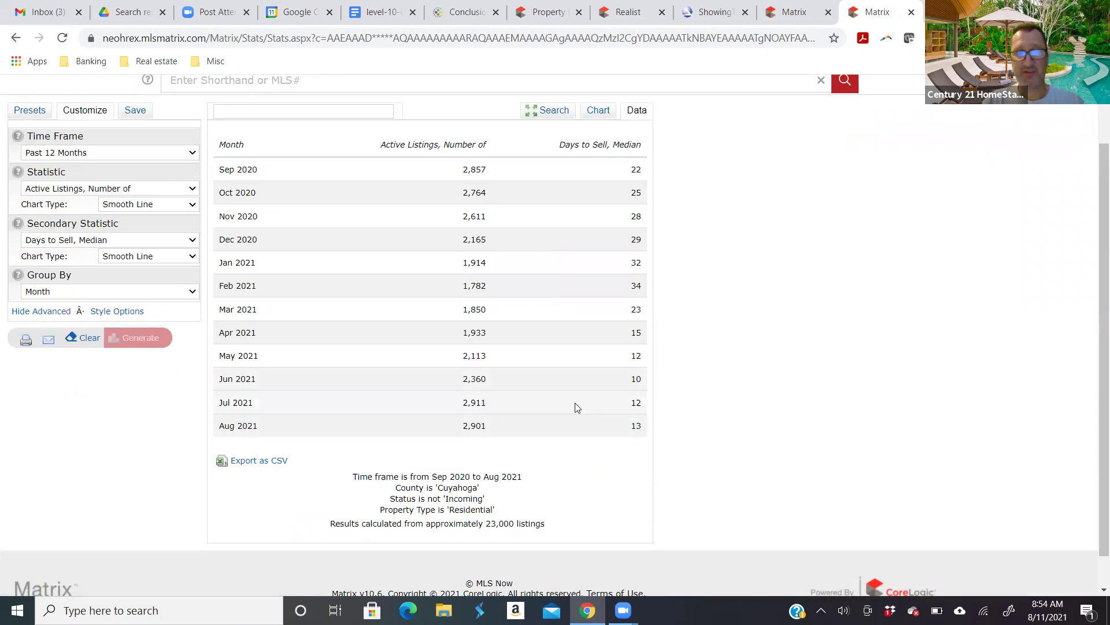
{"action": "scroll", "coordinate": [577, 408], "scroll_direction": "down", "scroll_amount": 1}
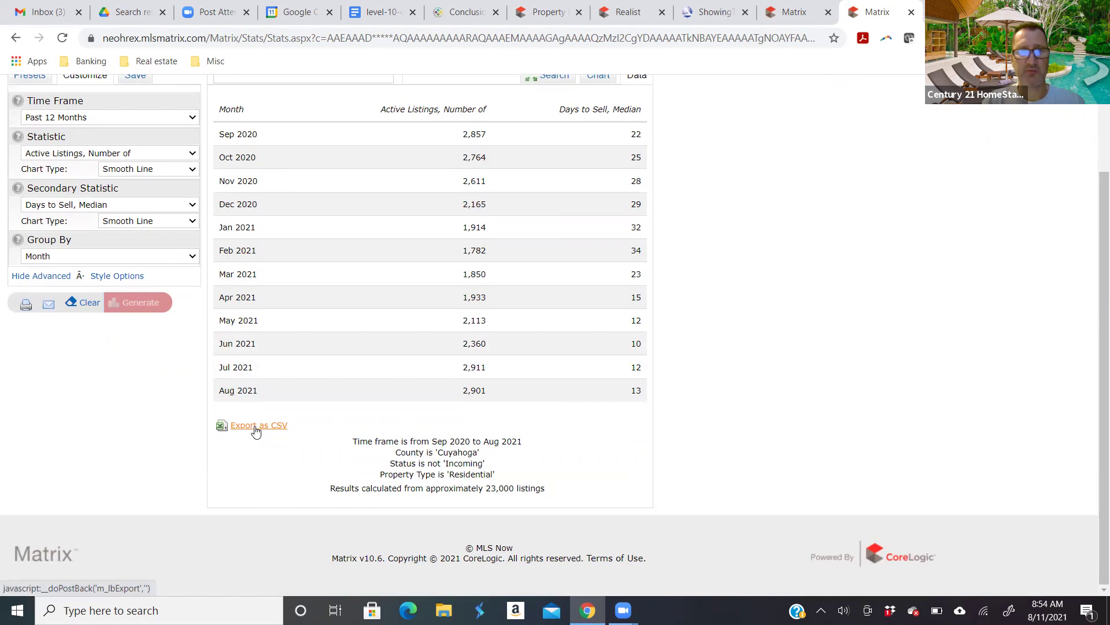
{"action": "scroll", "coordinate": [290, 440], "scroll_direction": "up", "scroll_amount": 1}
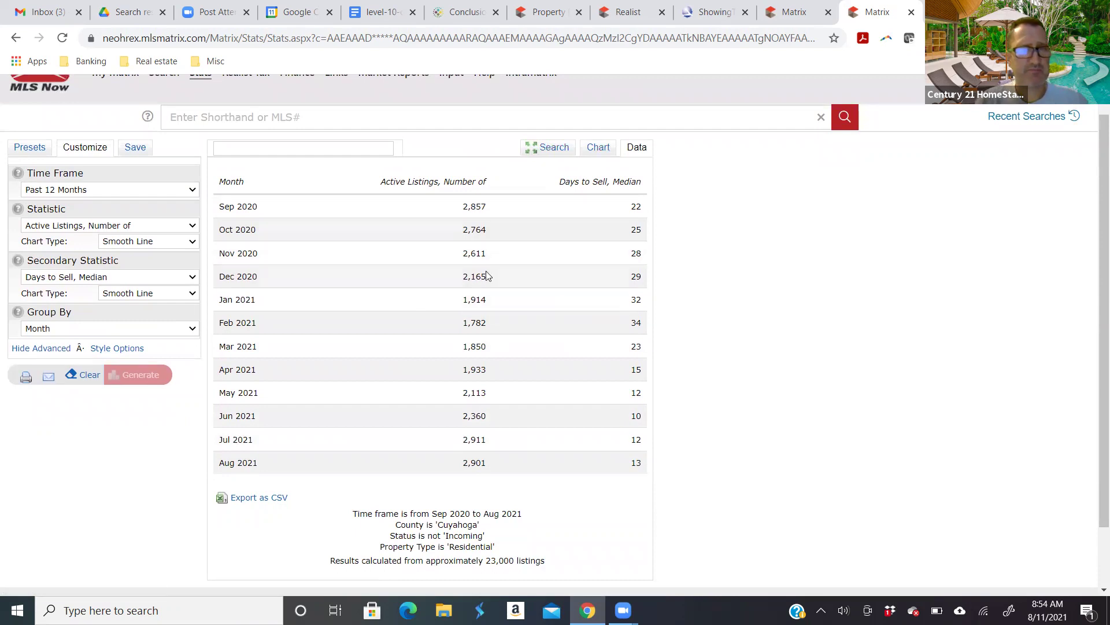
{"action": "left_click", "coordinate": [598, 148]}
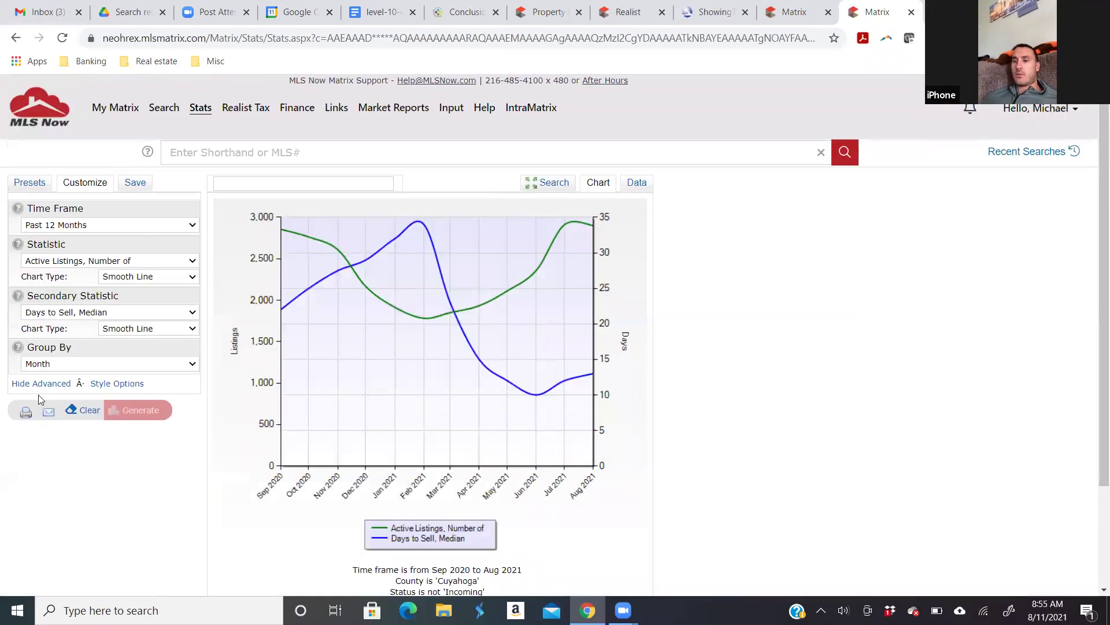
- Extend the chart's time frame to Past 5 Years and regenerate the active listings and median days to sell comparison
{"action": "left_click", "coordinate": [95, 225]}
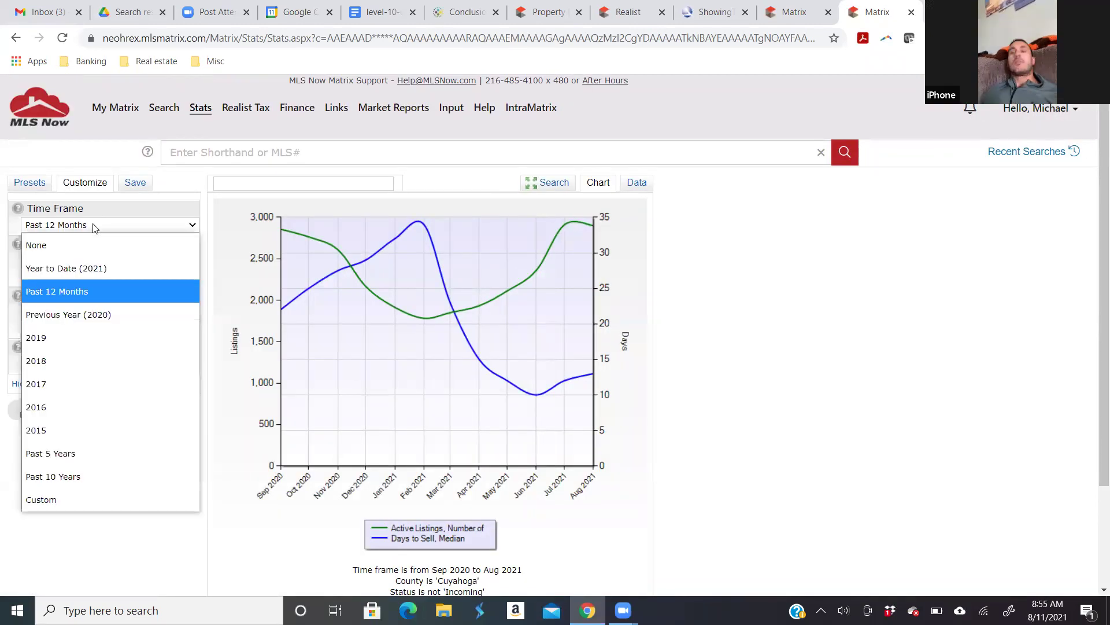
{"action": "left_click", "coordinate": [87, 453]}
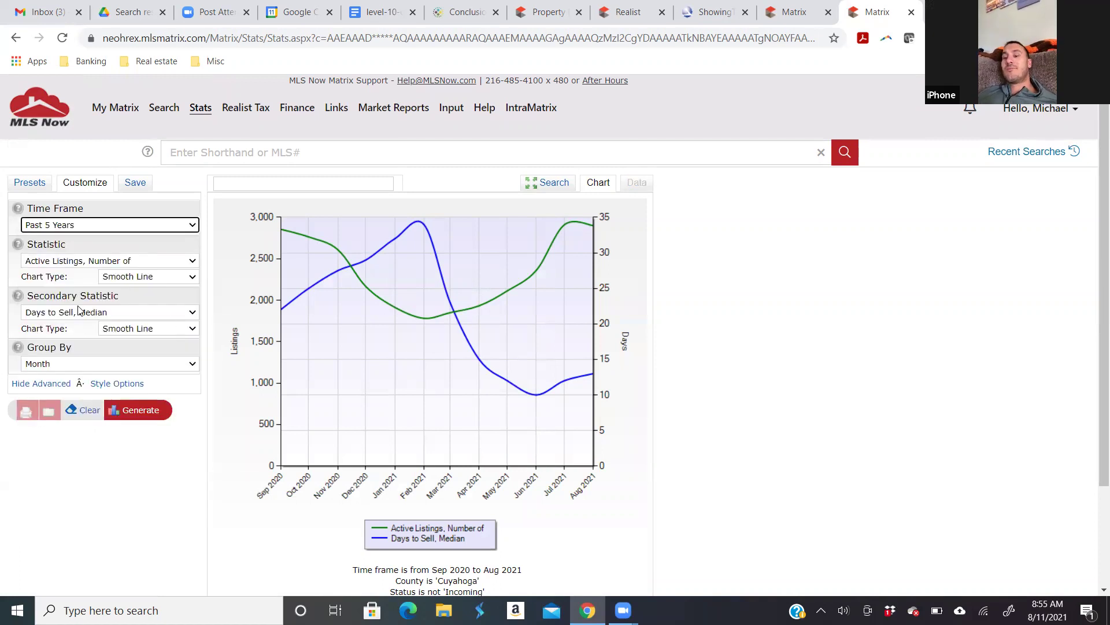
{"action": "left_click", "coordinate": [141, 412]}
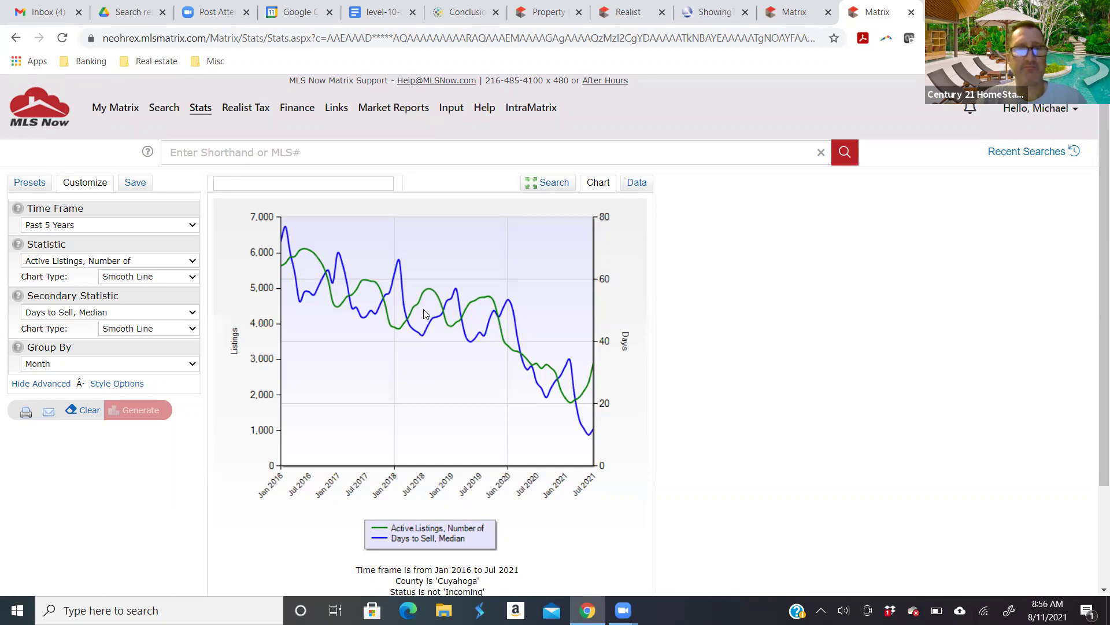
- Hide the advanced options with the secondary statistic and set the active listings chart type to Column
{"action": "left_click", "coordinate": [35, 384]}
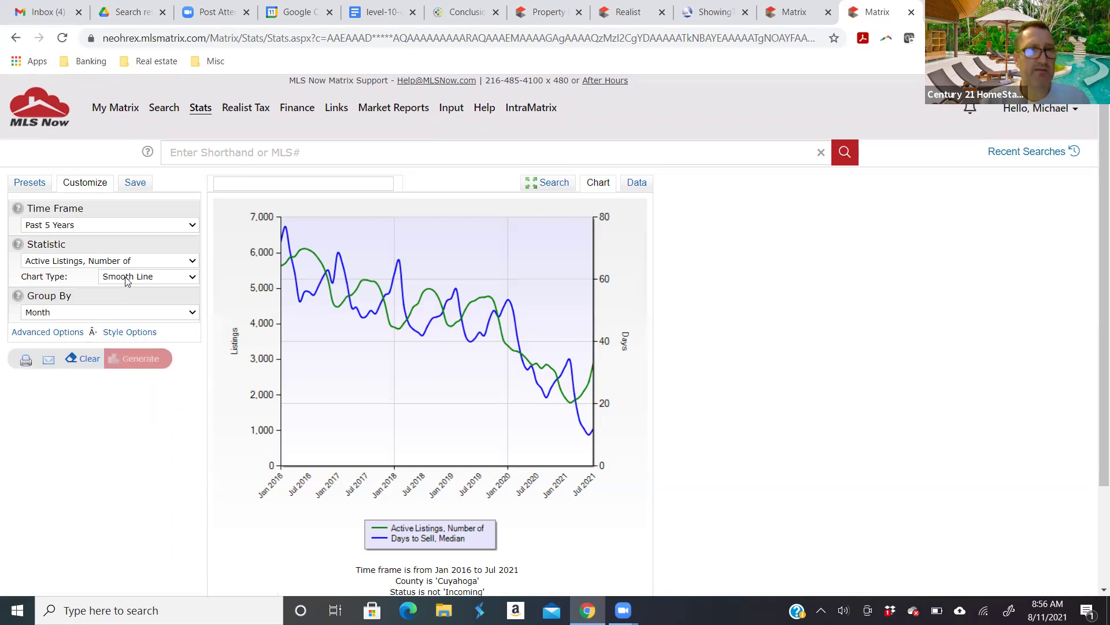
{"action": "left_click", "coordinate": [193, 280]}
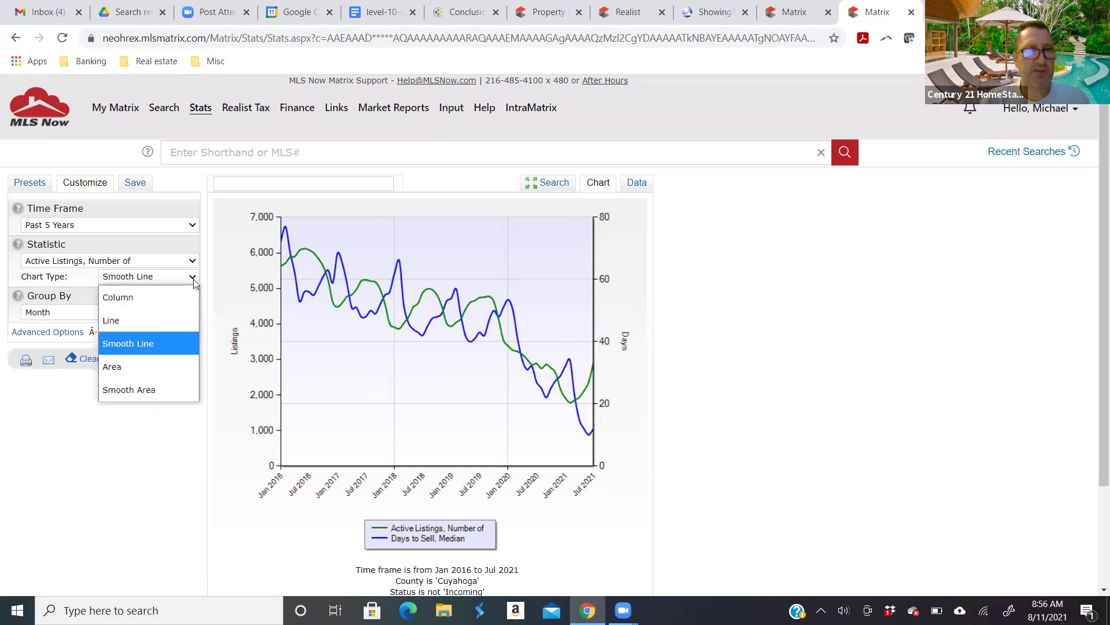
{"action": "left_click", "coordinate": [146, 294]}
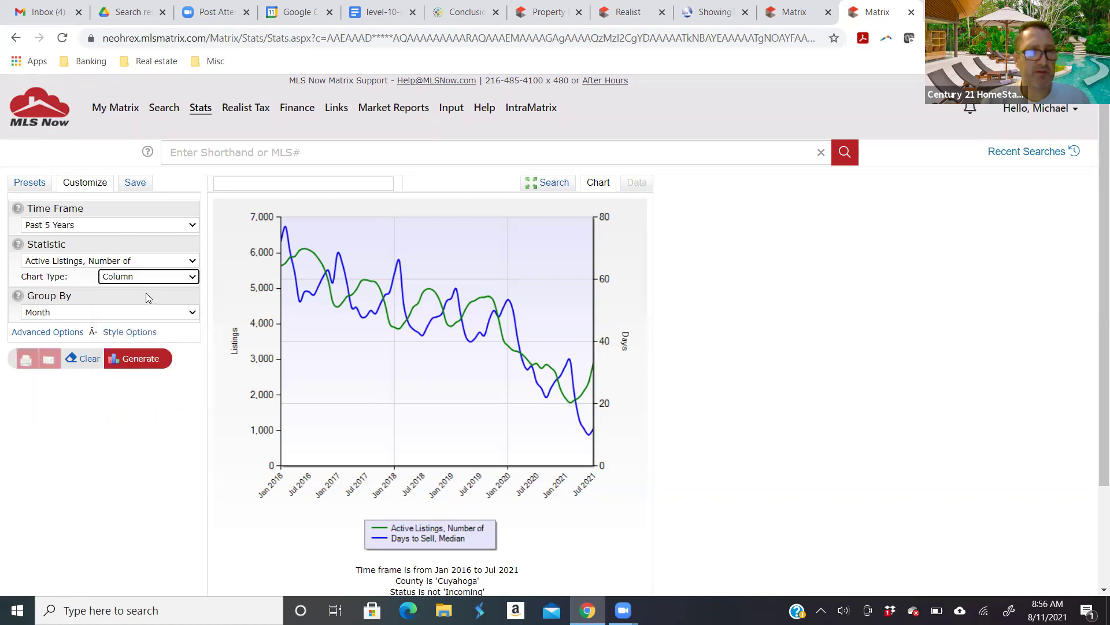
- Set the time frame to Year to Date (2021) and generate the active listings column chart
{"action": "left_click", "coordinate": [120, 227]}
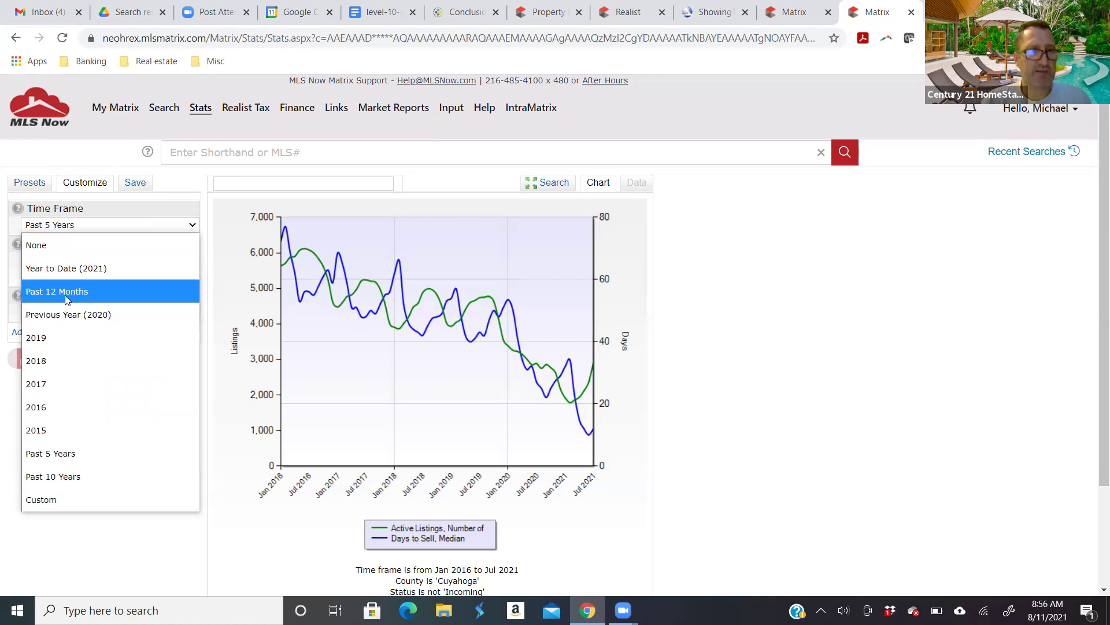
{"action": "left_click", "coordinate": [86, 268]}
{"action": "left_click", "coordinate": [140, 359]}
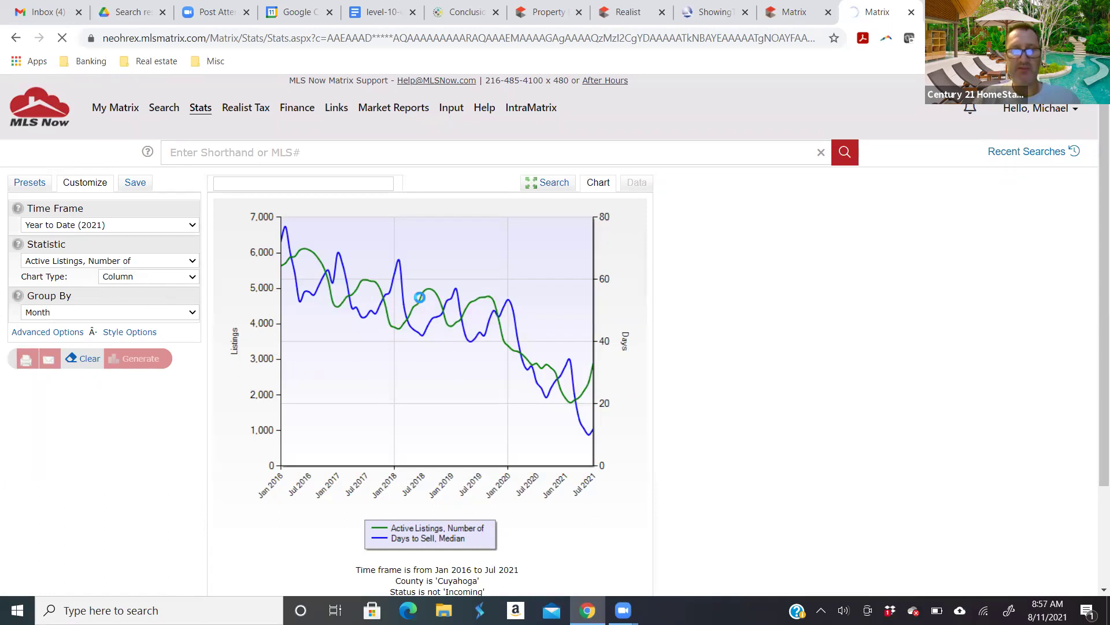
{"action": "mouse_move", "coordinate": [420, 297]}
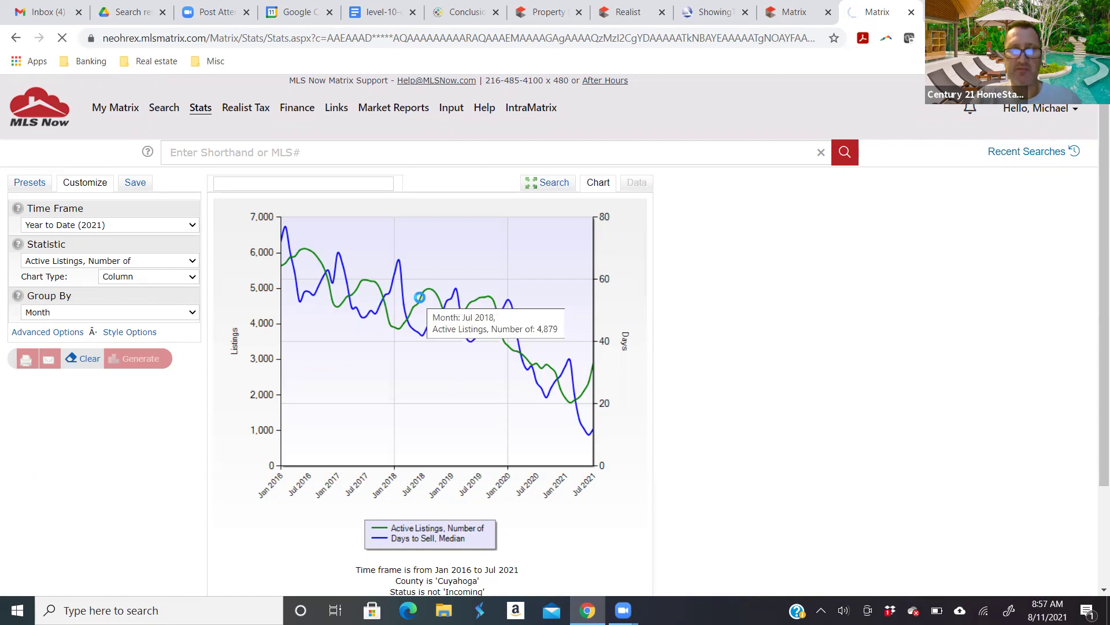